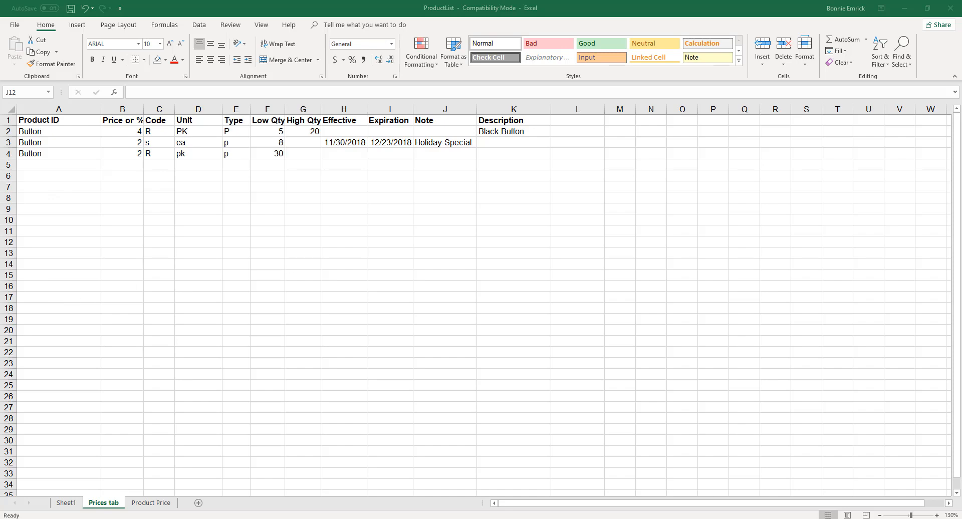
# Close the ProductList workbook and open the data import window in Acctivate, placing it clear of the product record
pyautogui.click(957, 7)
pyautogui.click(957, 8)
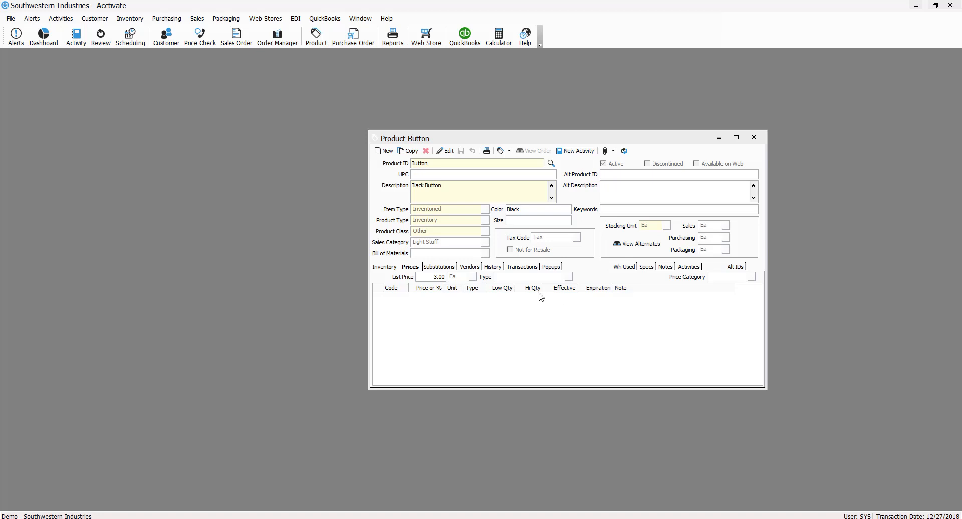
pyautogui.click(10, 21)
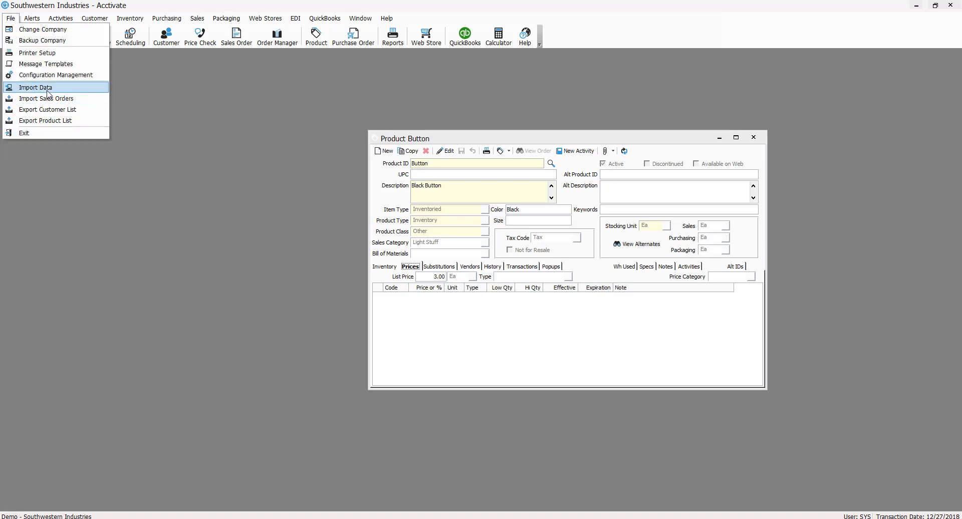
pyautogui.press('Escape')
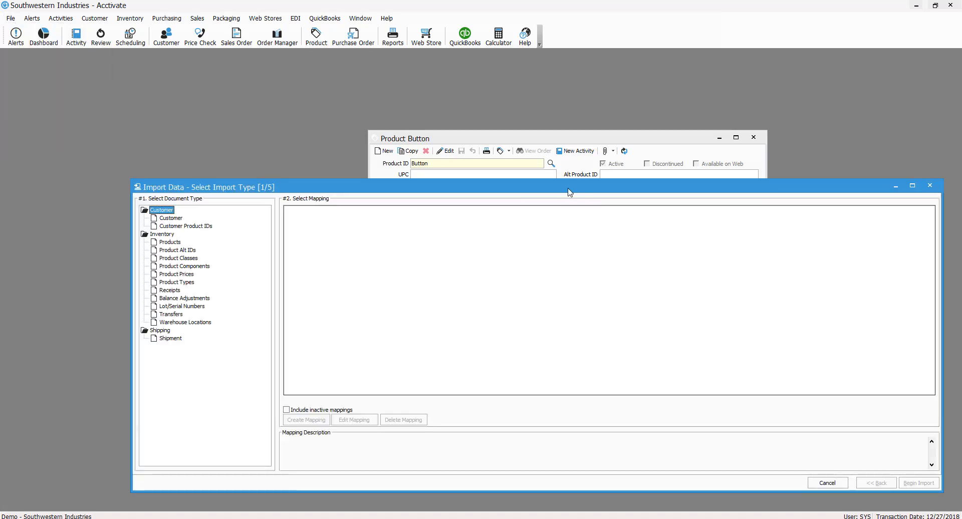
pyautogui.moveTo(569, 195); pyautogui.dragTo(448, 168)
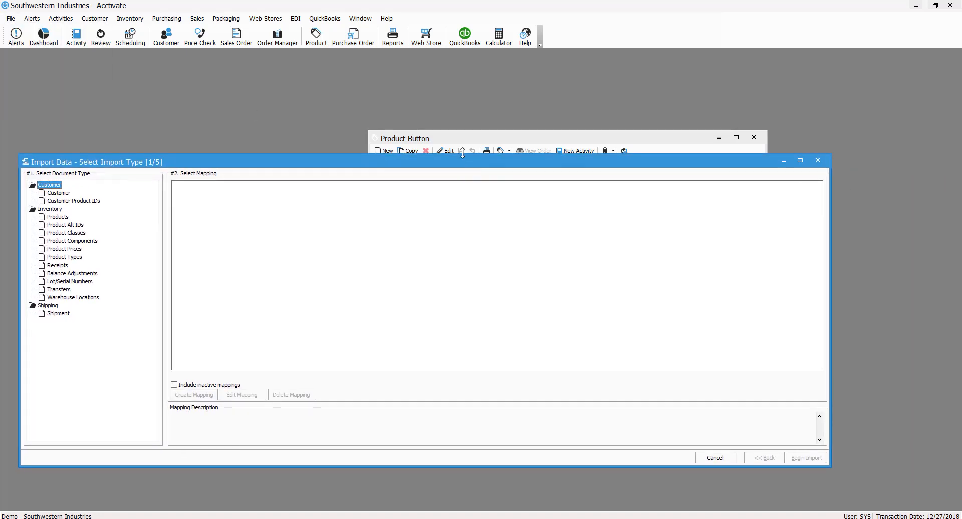
# Move the Button product window aside and inspect its price columns in edit mode, discarding the edit before returning to the import
pyautogui.click(574, 140)
pyautogui.moveTo(574, 145); pyautogui.dragTo(660, 116)
pyautogui.click(531, 123)
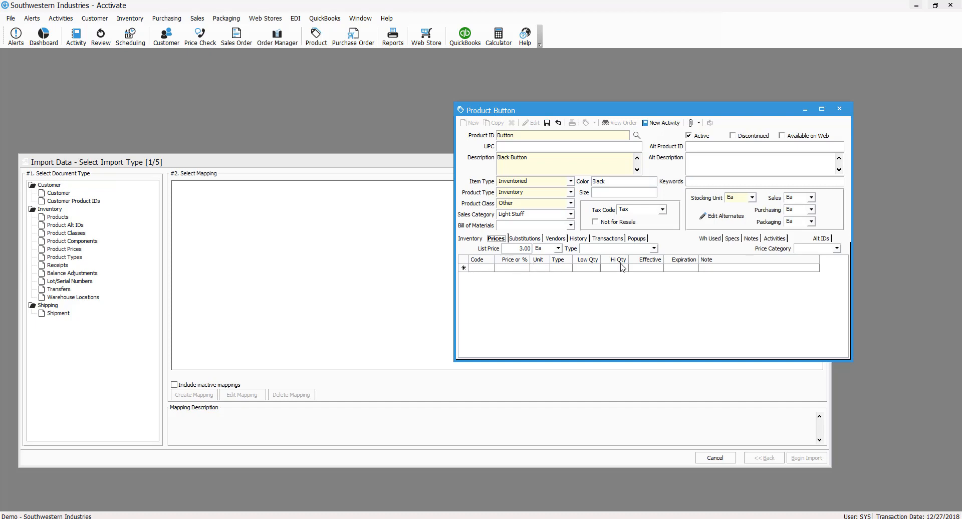
pyautogui.click(547, 122)
pyautogui.click(428, 166)
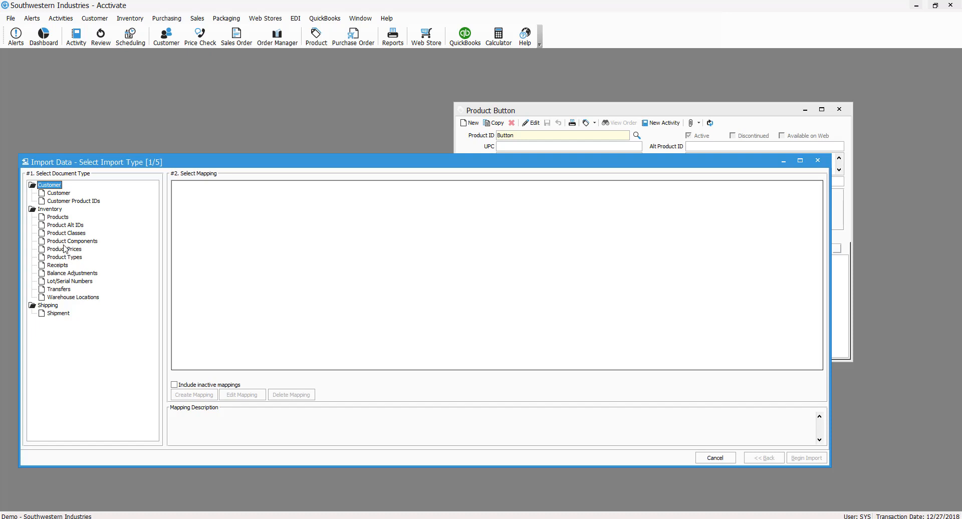
# Open the Price Tab mapping of Product Prices for editing and expand its Product Price column mappings
pyautogui.click(55, 250)
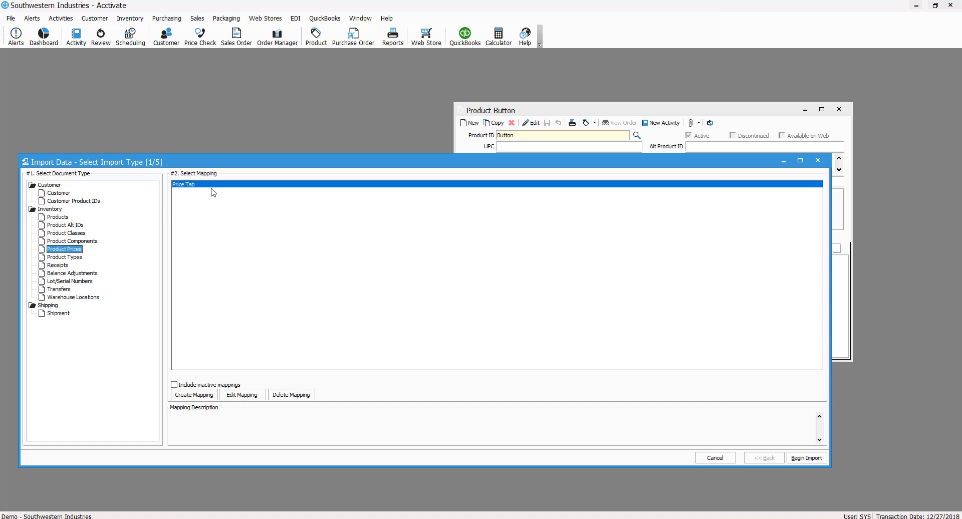
pyautogui.click(241, 395)
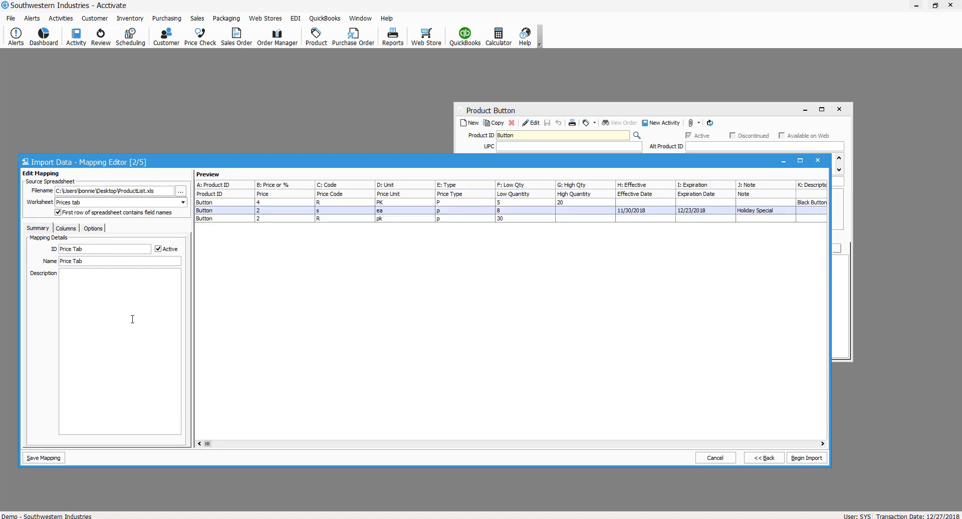
pyautogui.click(67, 228)
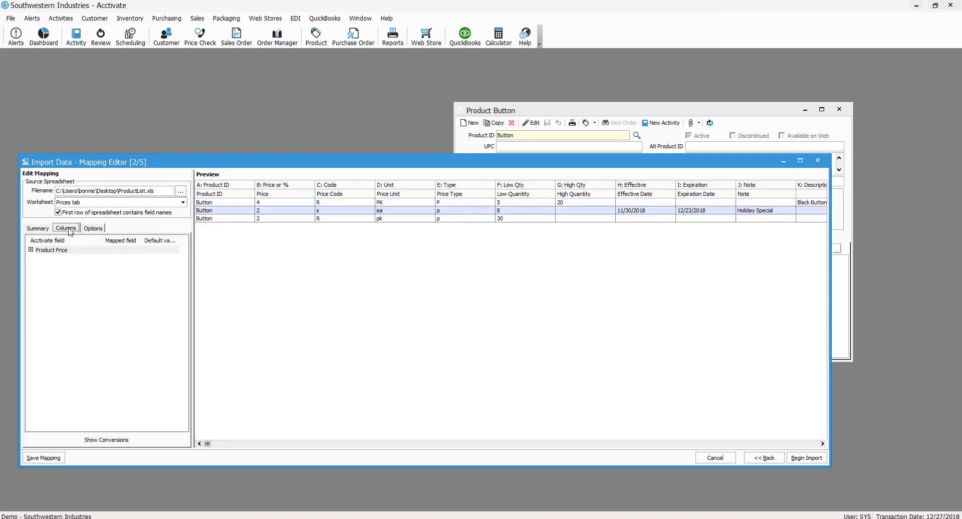
pyautogui.click(32, 251)
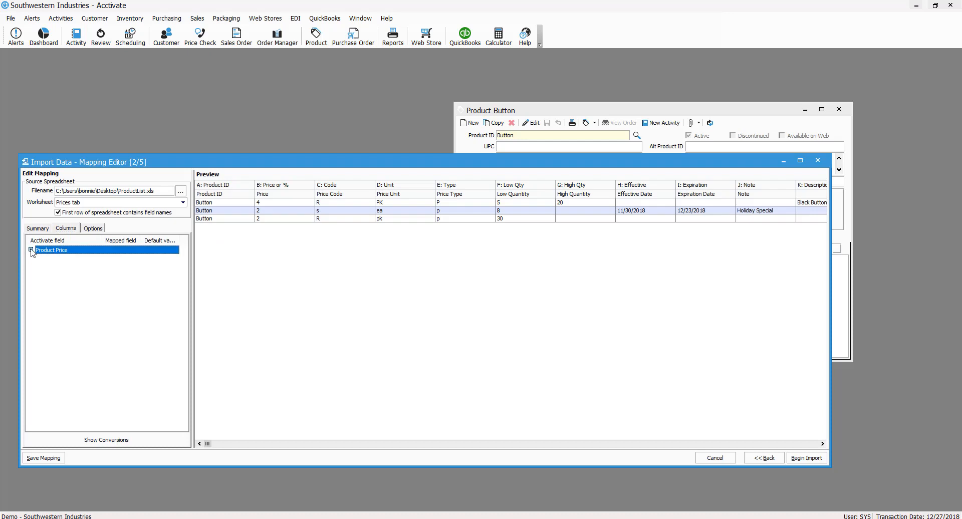
pyautogui.click(31, 250)
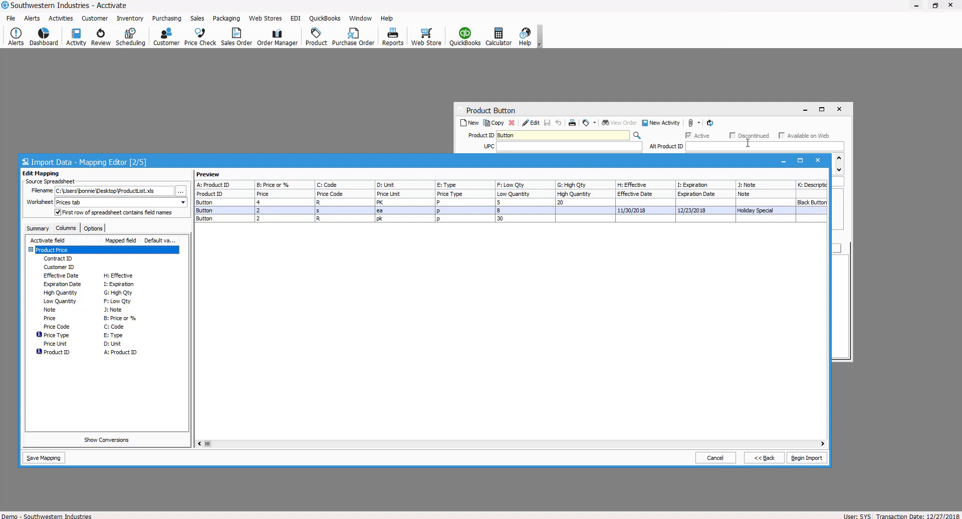
# Compare the Price Type mapping with the Button product record, and check how the first-row field names option affects the preview
pyautogui.click(609, 110)
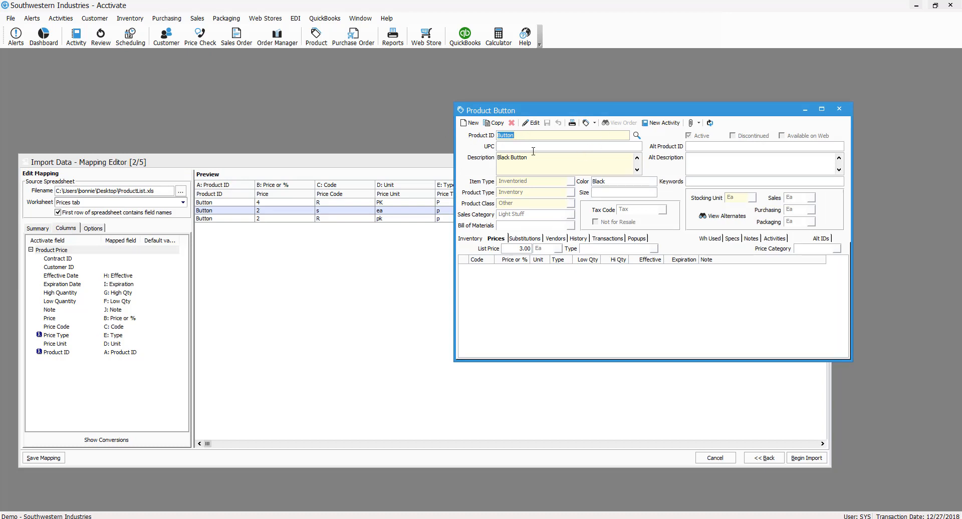
pyautogui.click(46, 335)
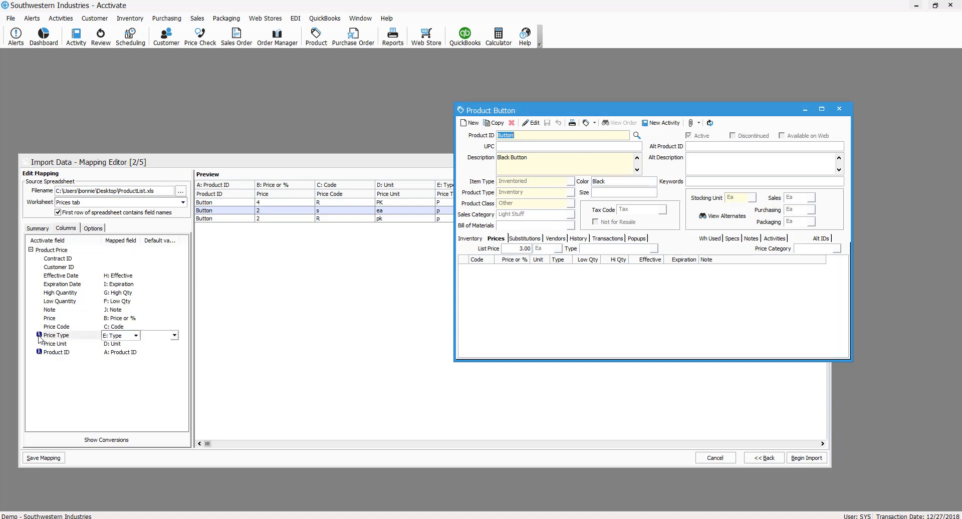
pyautogui.click(46, 335)
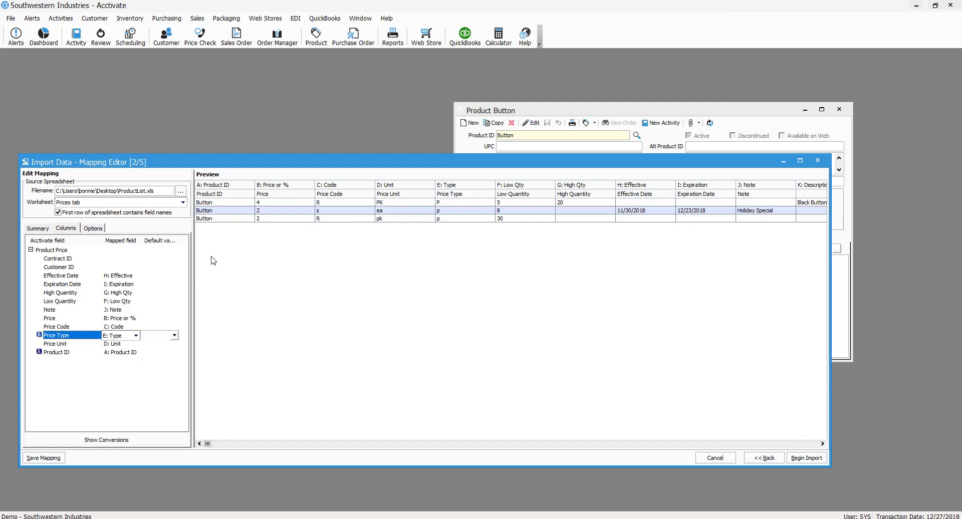
pyautogui.click(58, 213)
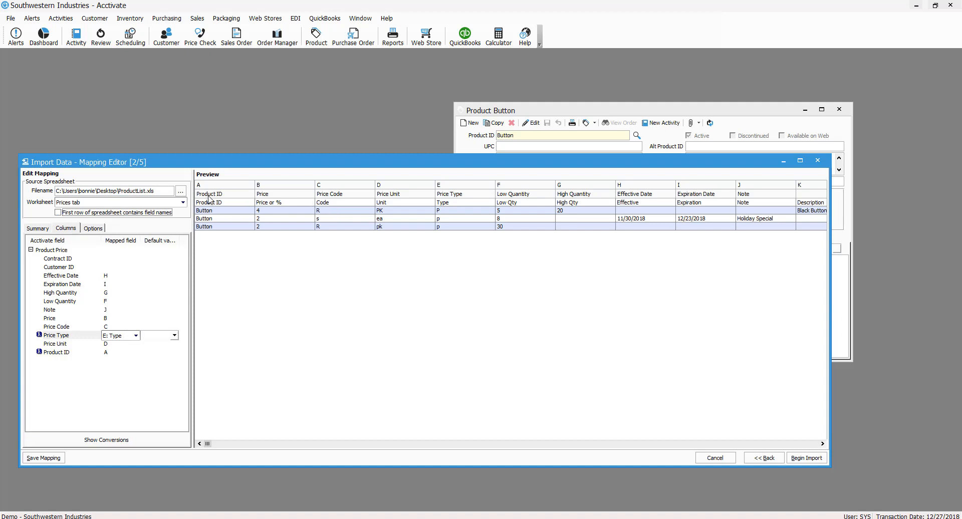
pyautogui.click(58, 213)
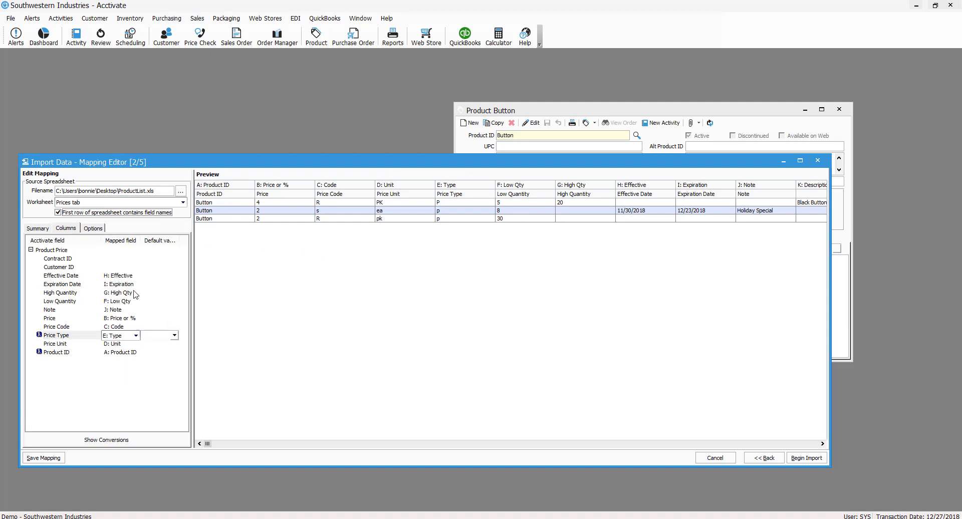
# Examine the spreadsheet columns available for the Effective Date field and the default values available for Price Code
pyautogui.click(118, 276)
pyautogui.click(136, 276)
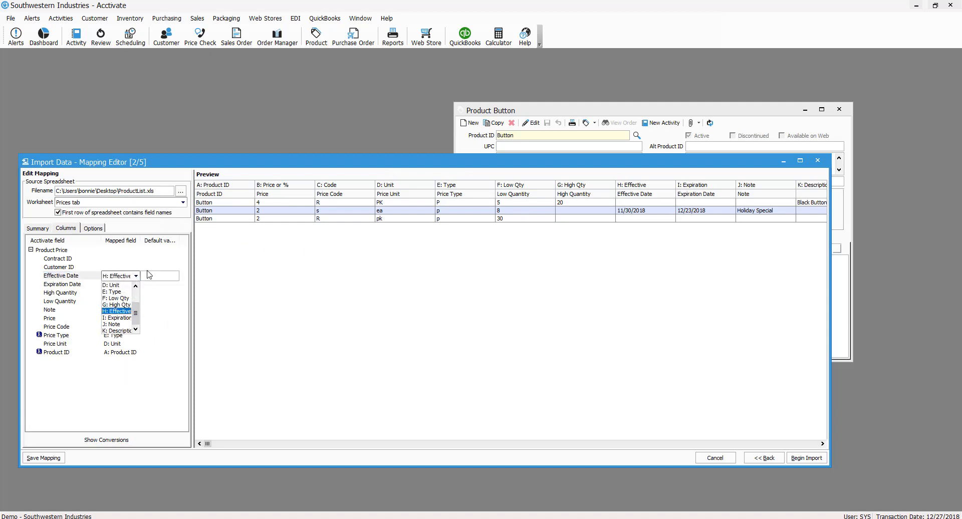
pyautogui.click(106, 311)
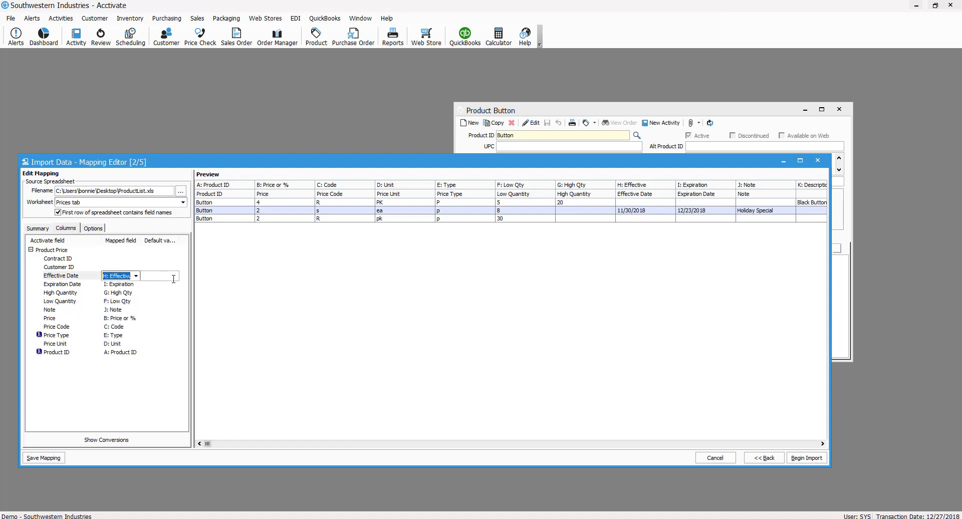
pyautogui.click(306, 326)
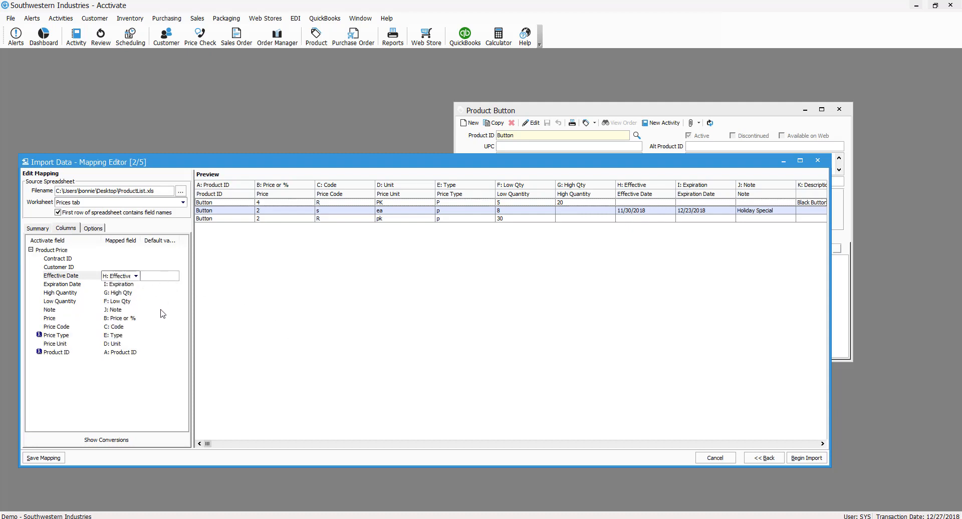
pyautogui.click(158, 327)
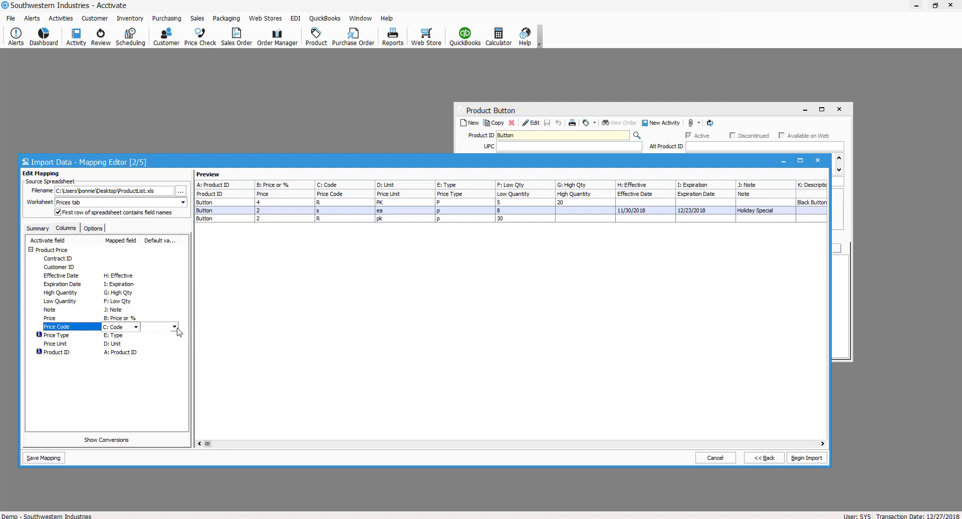
pyautogui.click(174, 327)
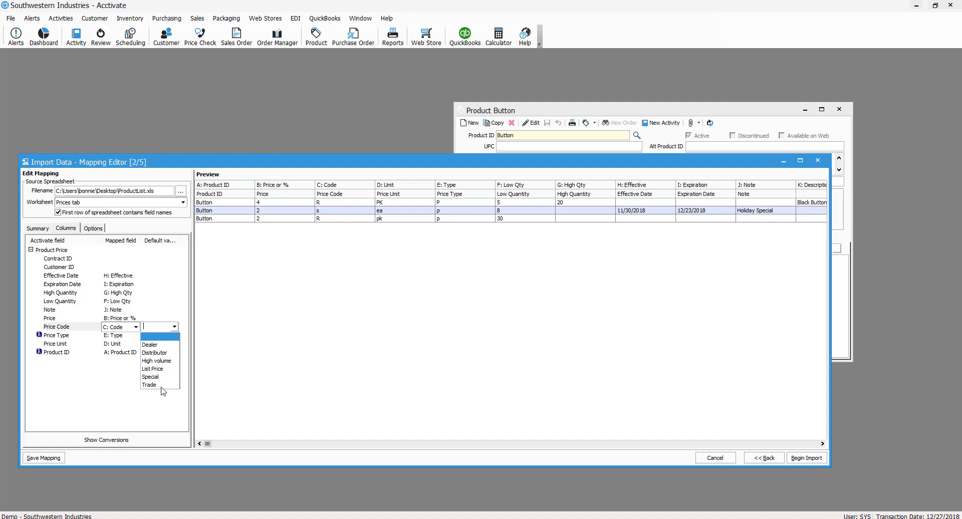
pyautogui.click(176, 329)
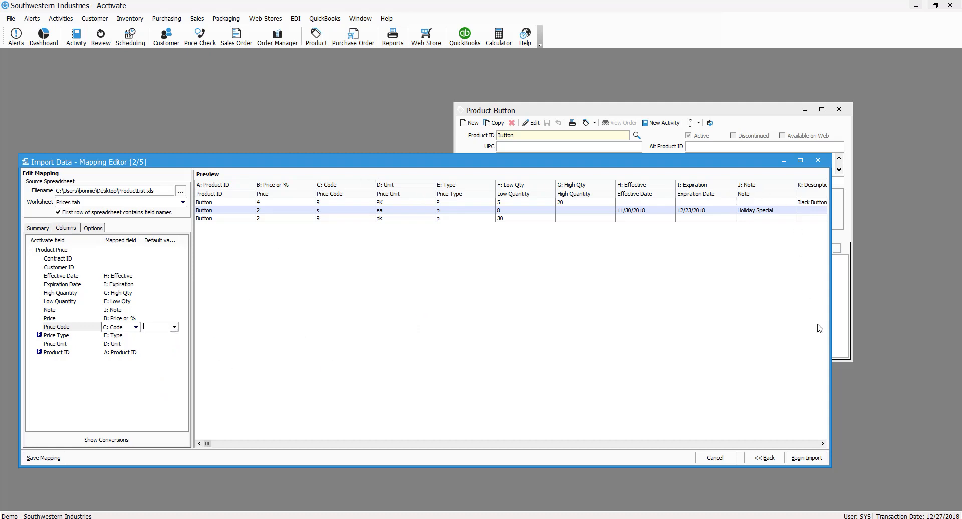
# Begin the import with the Price Tab mapping, saving the changed mapping, and advance to the import confirmation
pyautogui.click(822, 444)
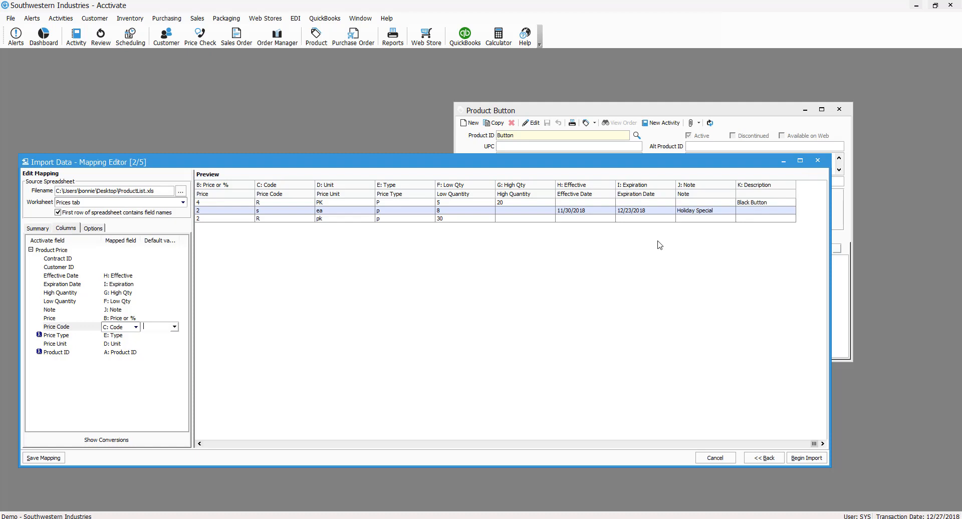
pyautogui.click(812, 459)
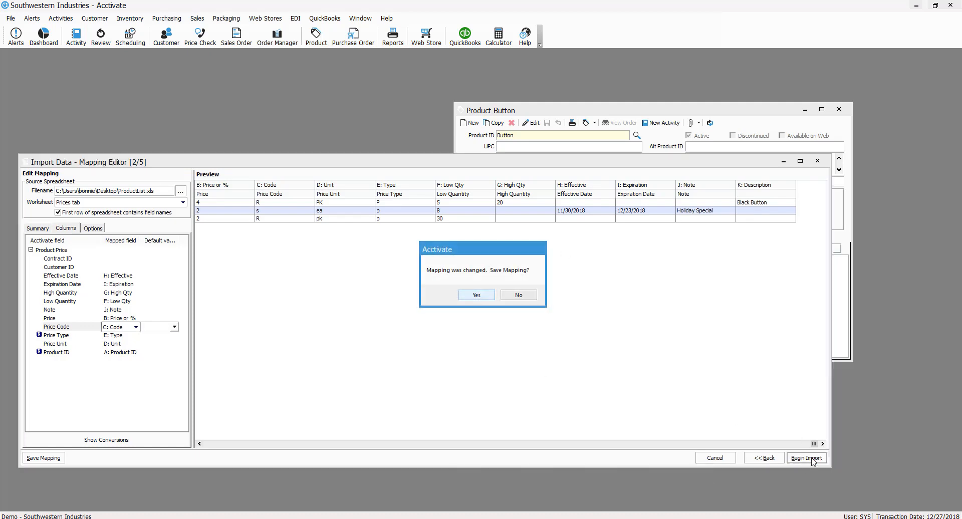
pyautogui.click(474, 296)
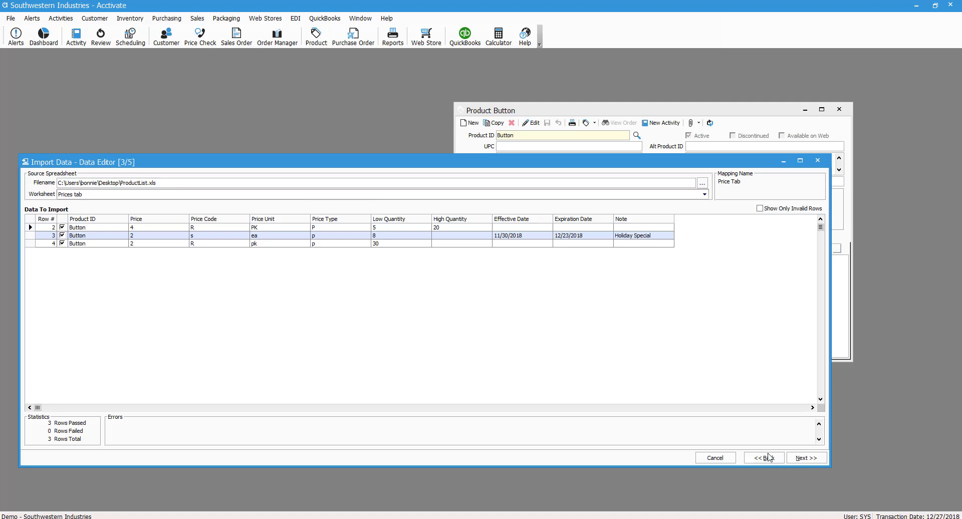
pyautogui.click(807, 458)
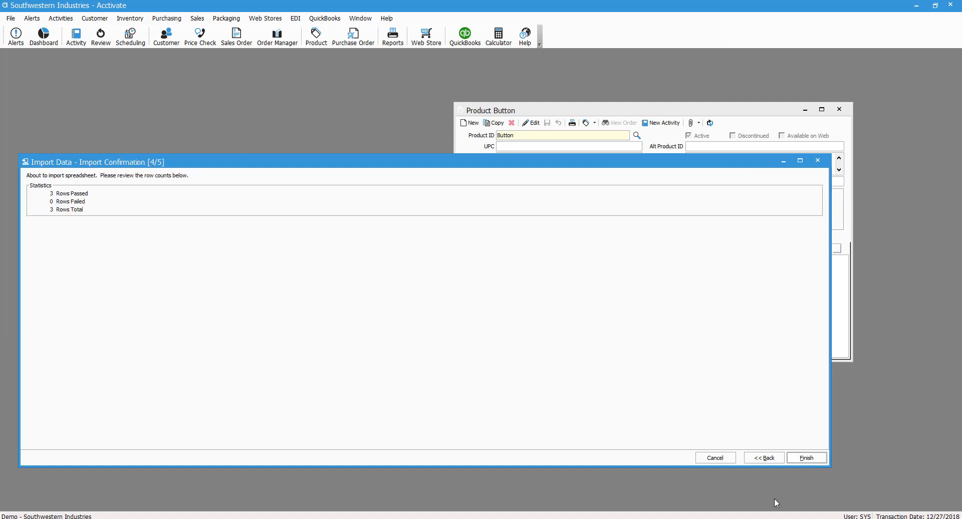
# Return to the mapping editor and review the mapping's summary details and its duplicate and missing record handling options
pyautogui.click(764, 459)
pyautogui.click(765, 459)
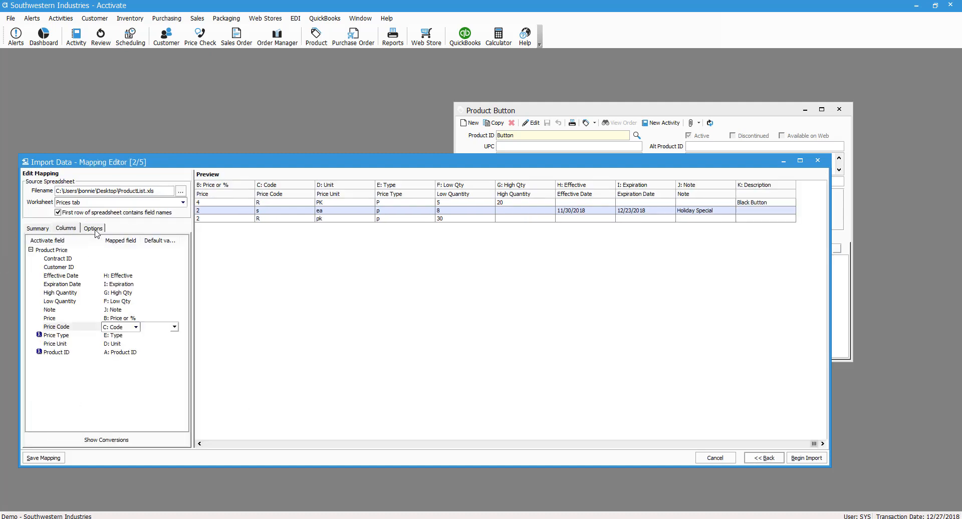
pyautogui.click(38, 228)
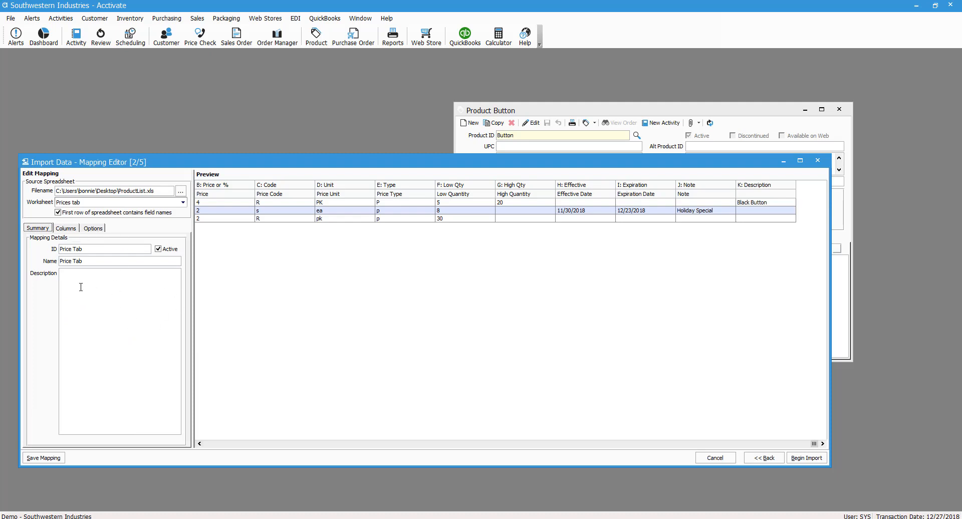
pyautogui.click(94, 229)
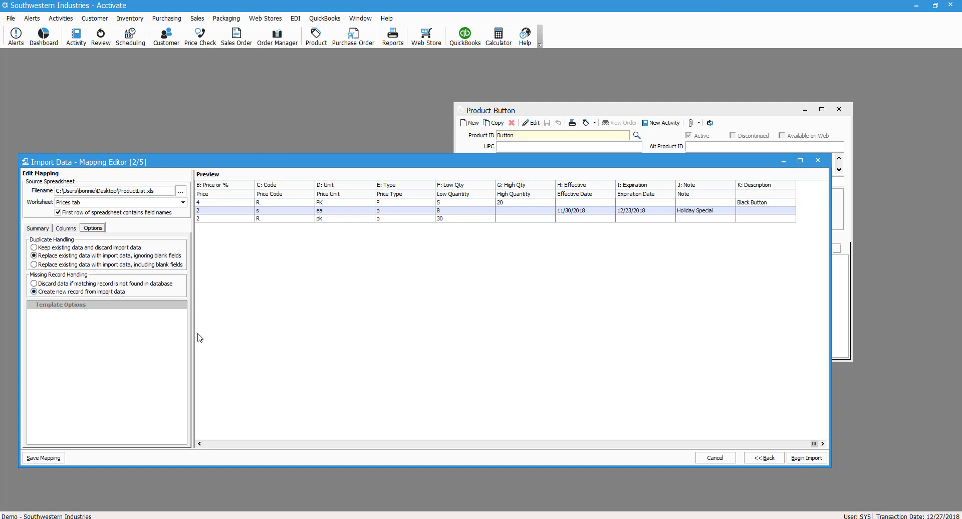
# Run the Prices tab import through to the end, skipping the company data backup
pyautogui.click(815, 459)
pyautogui.click(806, 458)
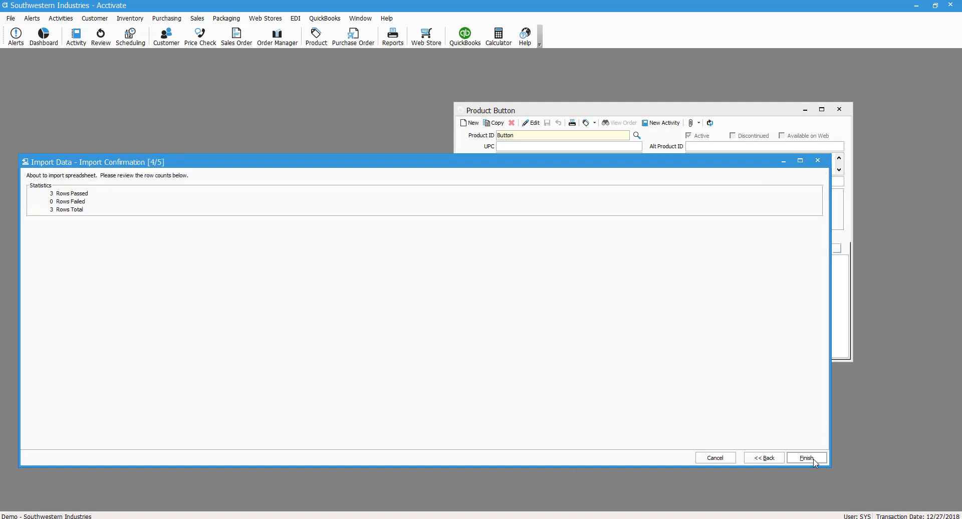
pyautogui.click(815, 459)
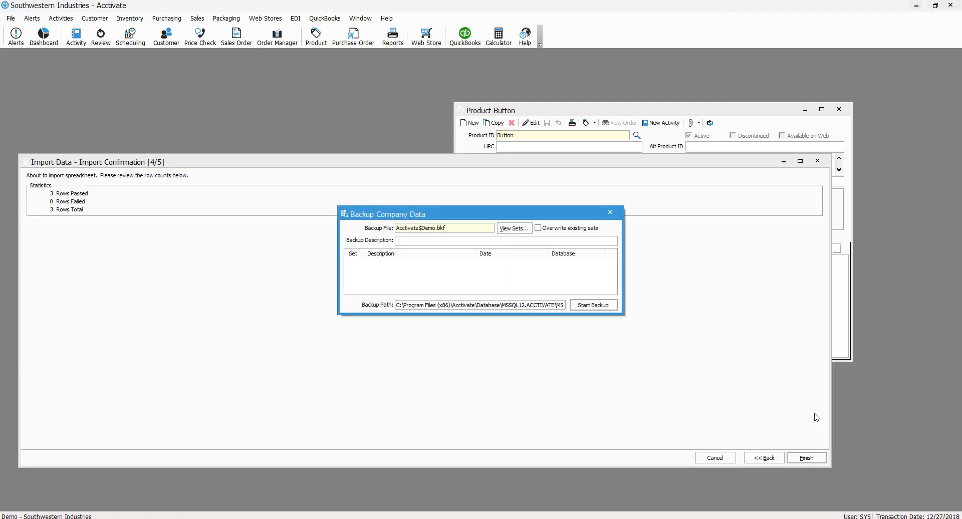
pyautogui.click(611, 213)
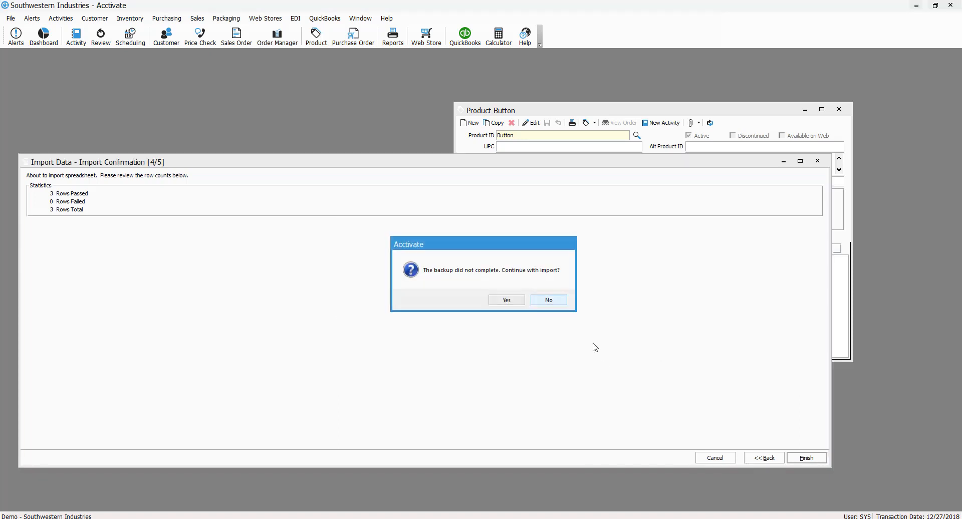
pyautogui.click(507, 301)
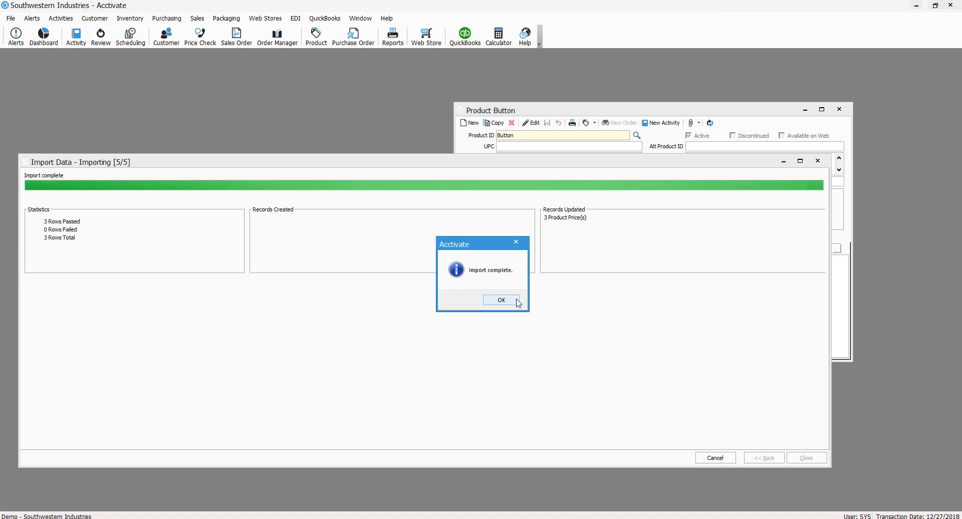
# Close the completed import and refresh the Button product record to review its imported price rows
pyautogui.click(517, 300)
pyautogui.click(816, 458)
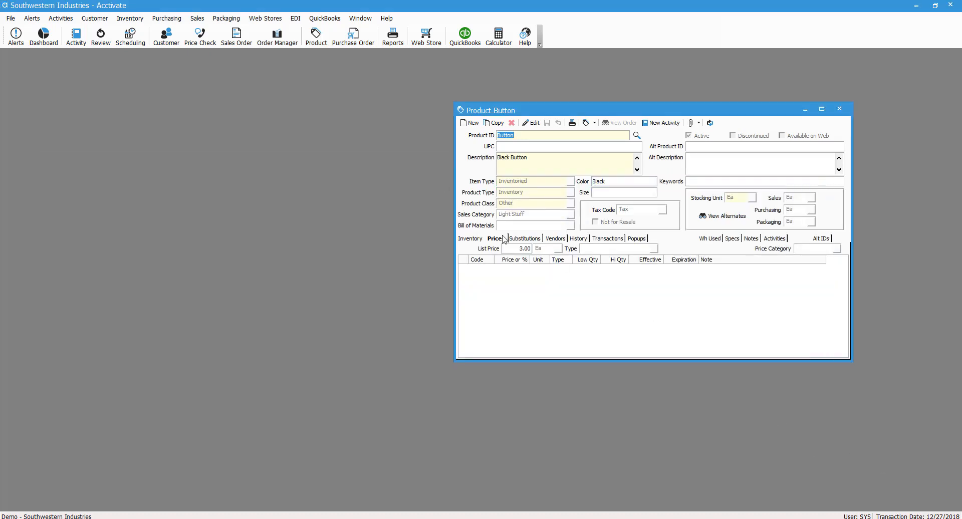
pyautogui.click(710, 124)
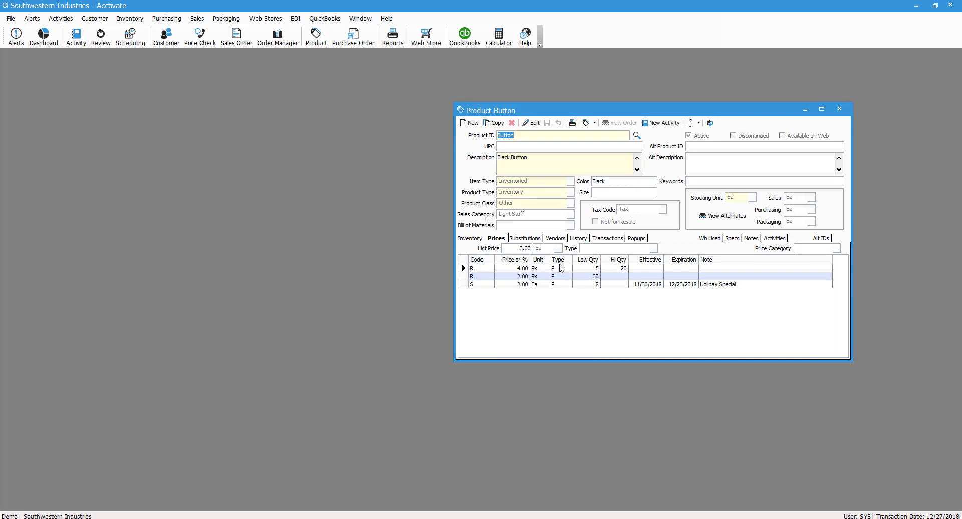
pyautogui.click(730, 286)
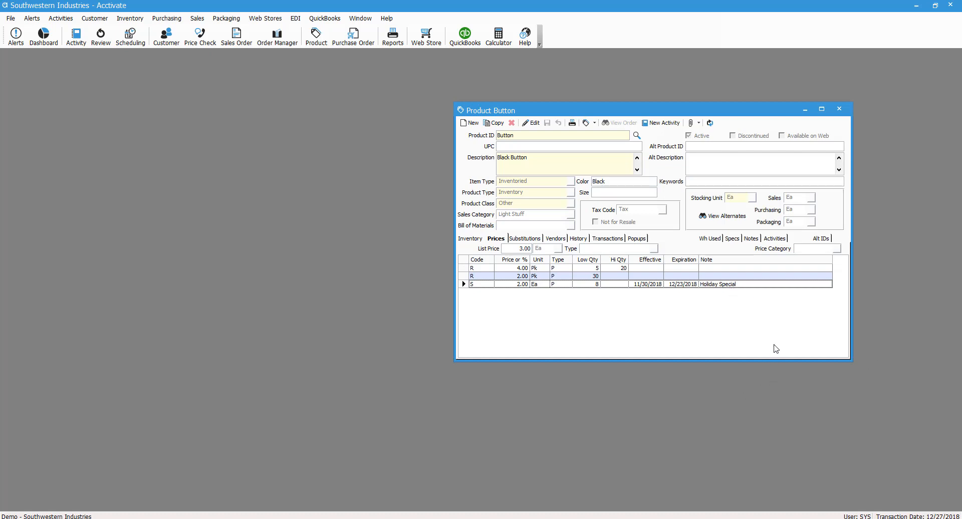